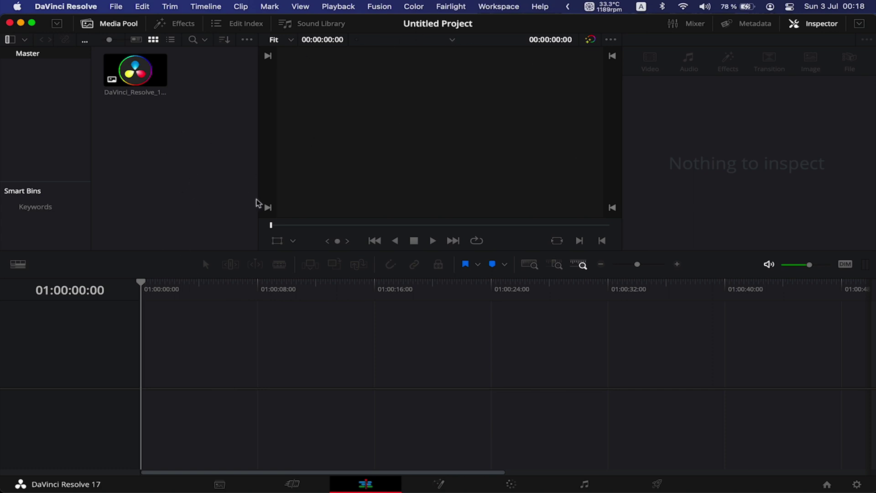
Select the DaVinci_Resolve_17_logo.svg.png image in the Media Pool to show its Transform properties
{"action": "left_click_drag", "start_coordinate": [144, 70], "coordinate": [154, 147]}
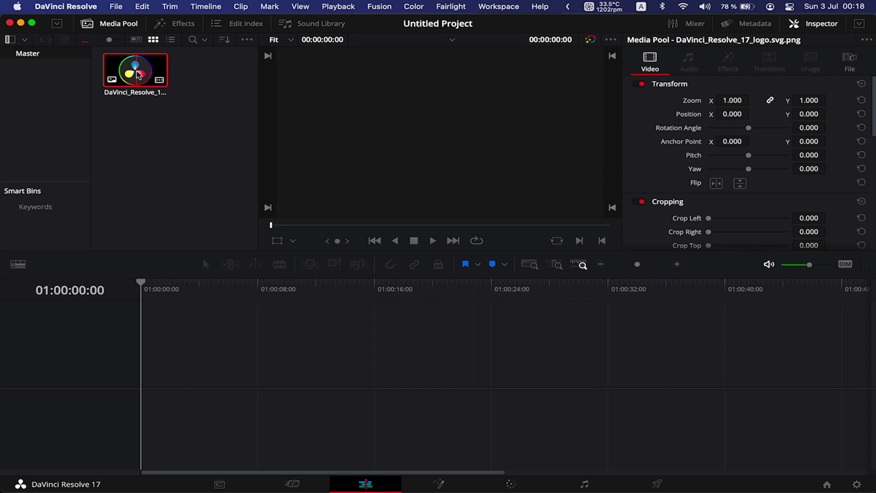
Drop the logo image onto a new Timeline 1 and extend it to about 00:01:03:22
{"action": "left_click_drag", "start_coordinate": [138, 75], "coordinate": [146, 366]}
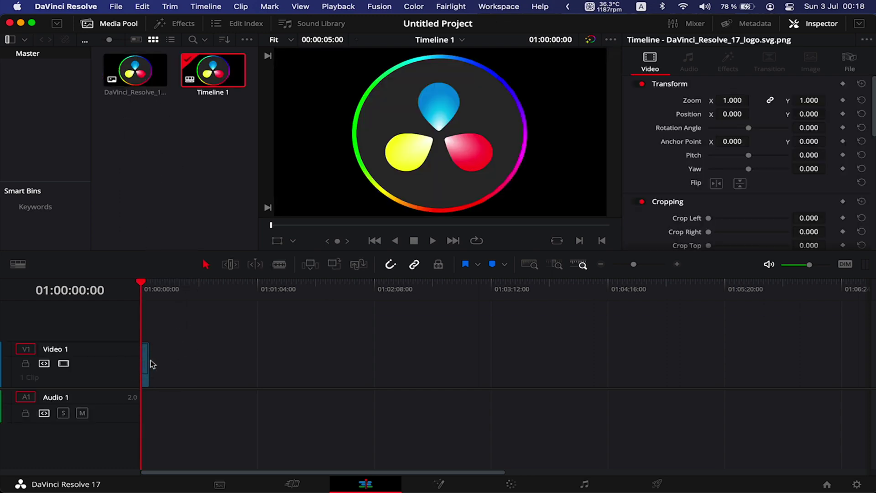
{"action": "key", "text": "super+equal"}
{"action": "key", "text": "super+equal"}
{"action": "key", "text": "super+equal"}
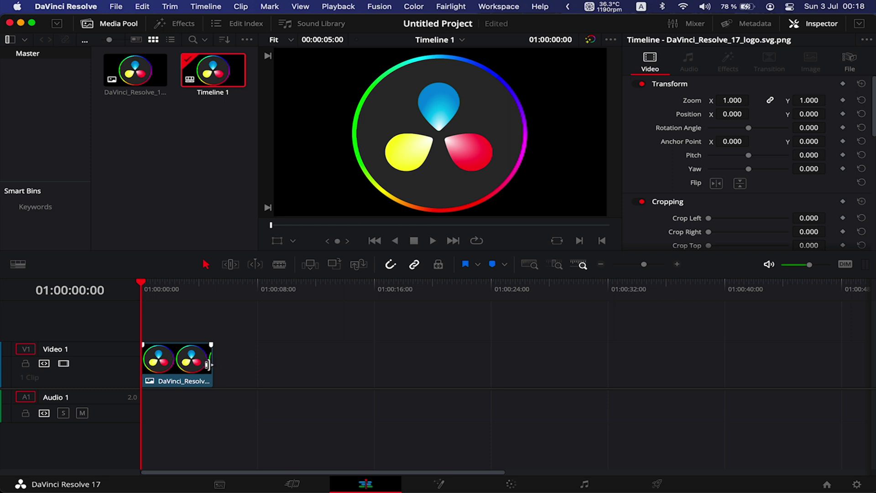
{"action": "left_click_drag", "start_coordinate": [207, 364], "coordinate": [370, 366]}
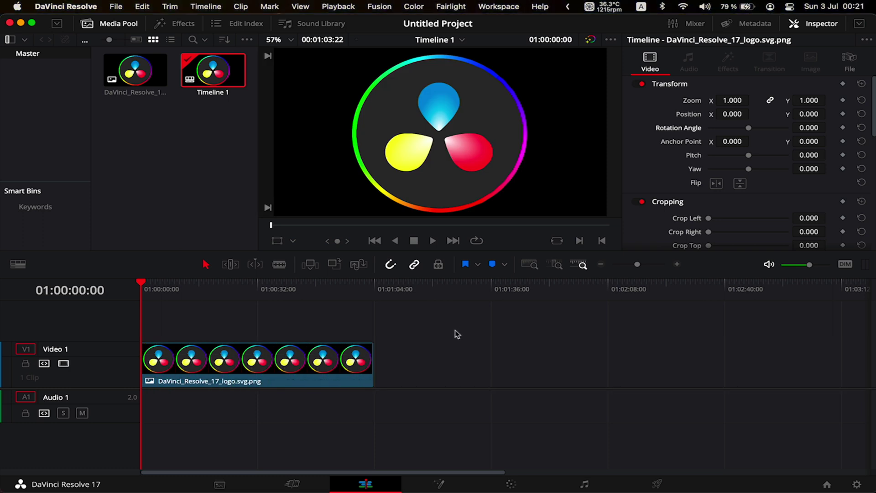
Select the logo clip, test its Rotation Angle, then reset the angle to 0
{"action": "left_click", "coordinate": [369, 370]}
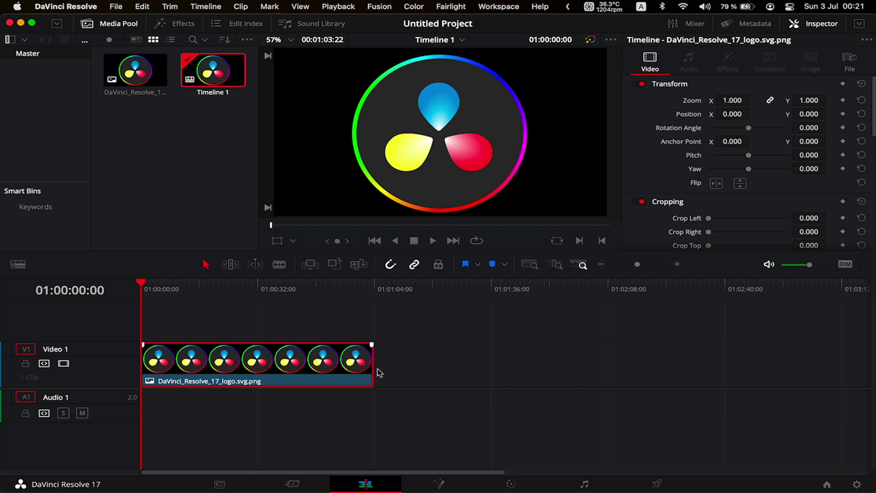
{"action": "left_click", "coordinate": [822, 26]}
{"action": "left_click", "coordinate": [821, 25]}
{"action": "mouse_move", "coordinate": [751, 132]}
{"action": "left_mouse_down"}
{"action": "mouse_move", "coordinate": [739, 130]}
{"action": "mouse_move", "coordinate": [751, 133]}
{"action": "left_mouse_up"}
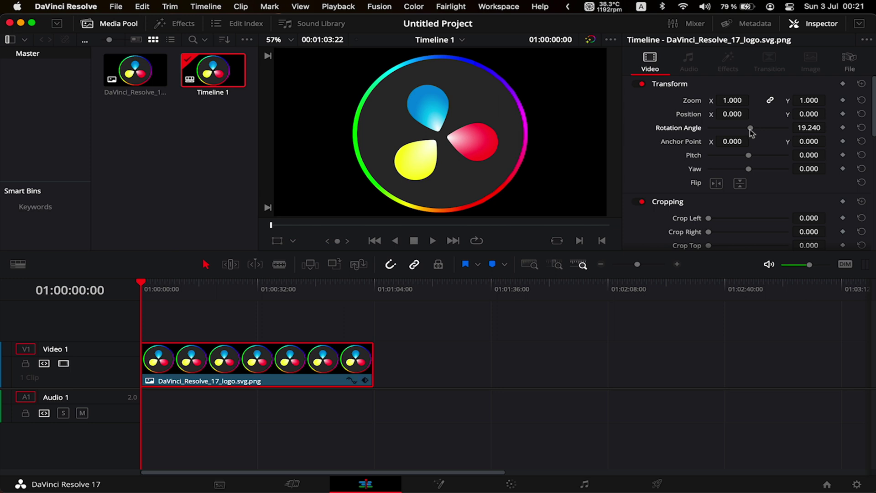
{"action": "left_click", "coordinate": [860, 128]}
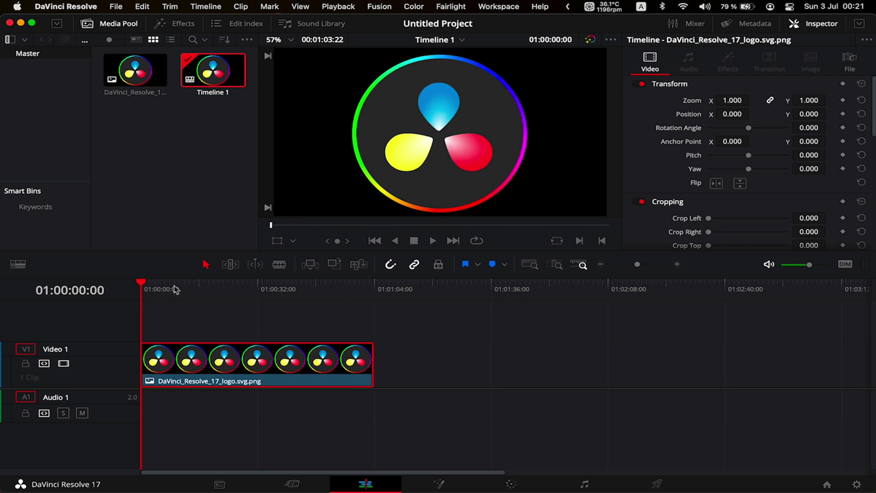
{"action": "left_click_drag", "start_coordinate": [176, 289], "coordinate": [140, 290]}
Keyframe Rotation Angle 0 at the clip start and 5000 at the clip end
{"action": "left_click", "coordinate": [843, 129]}
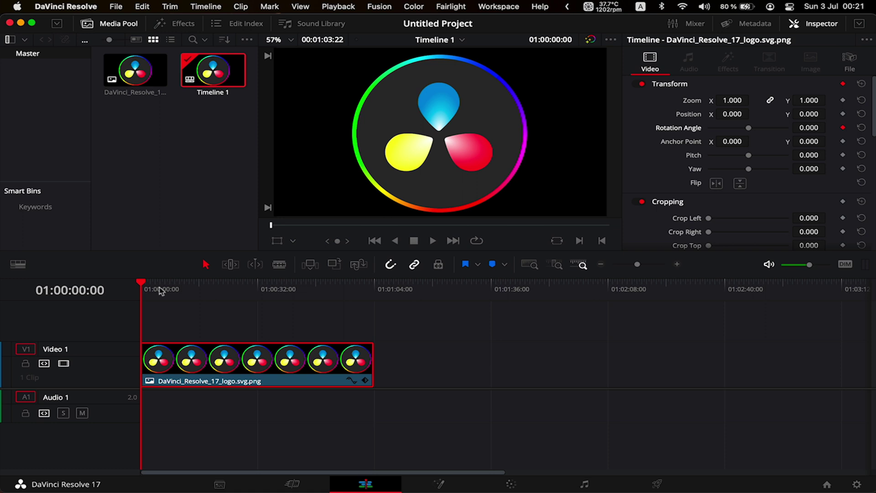
{"action": "left_click_drag", "start_coordinate": [144, 285], "coordinate": [365, 297]}
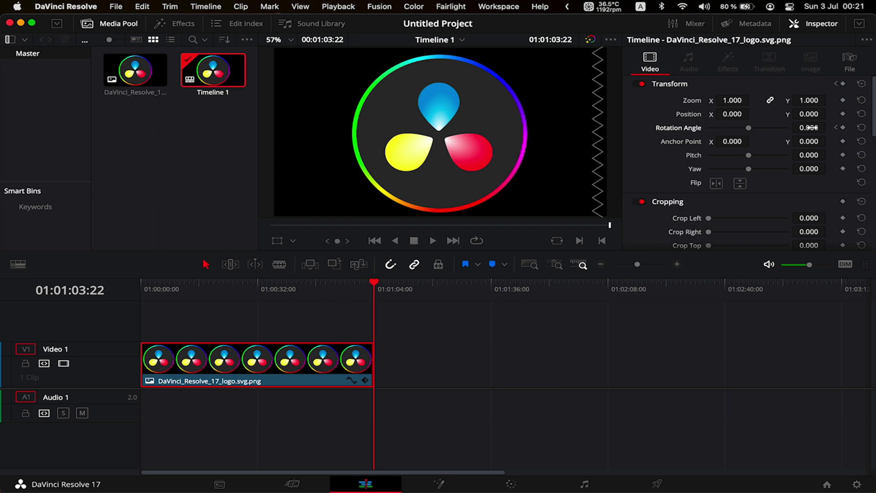
{"action": "left_click_drag", "start_coordinate": [809, 128], "coordinate": [812, 127]}
{"action": "left_click", "coordinate": [812, 127]}
{"action": "type", "text": "50"}
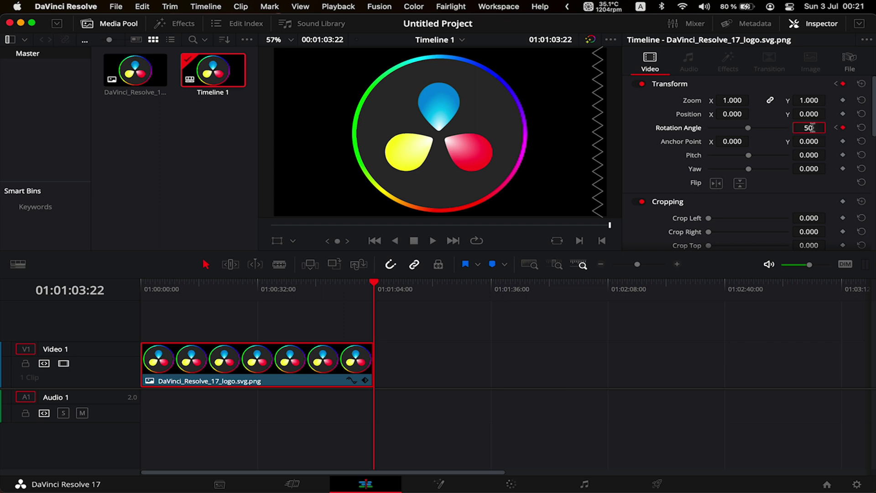
{"action": "key", "text": "Return"}
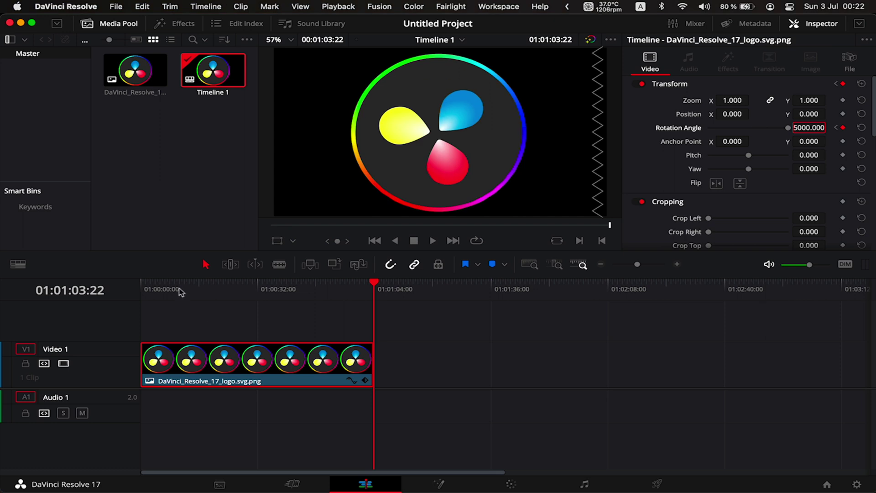
{"action": "left_click_drag", "start_coordinate": [179, 291], "coordinate": [374, 293]}
{"action": "left_click_drag", "start_coordinate": [197, 290], "coordinate": [137, 292]}
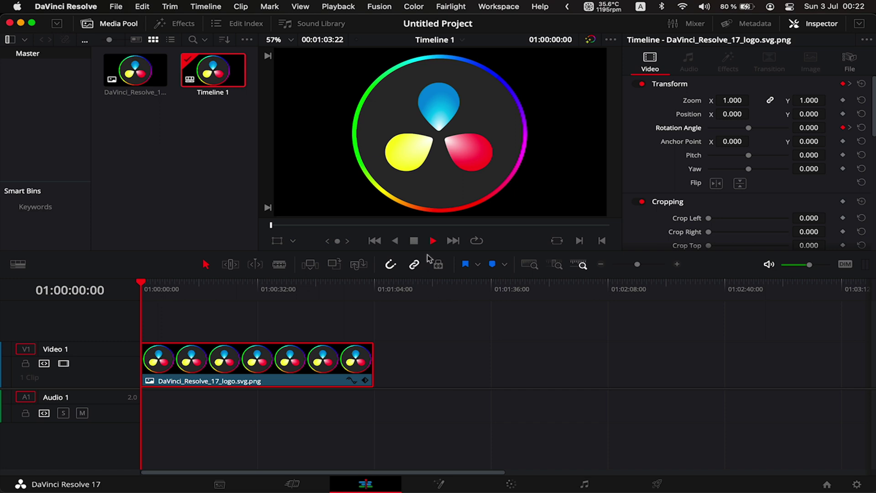
{"action": "key", "text": "space"}
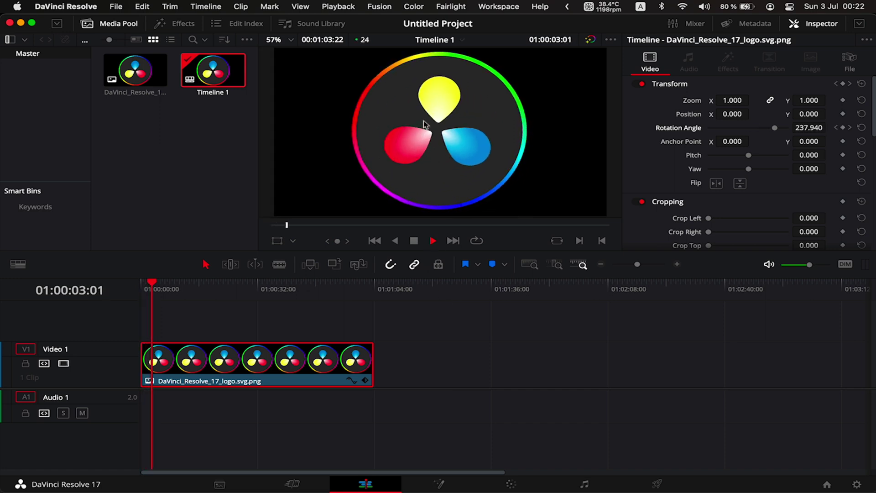
{"action": "key", "text": "space"}
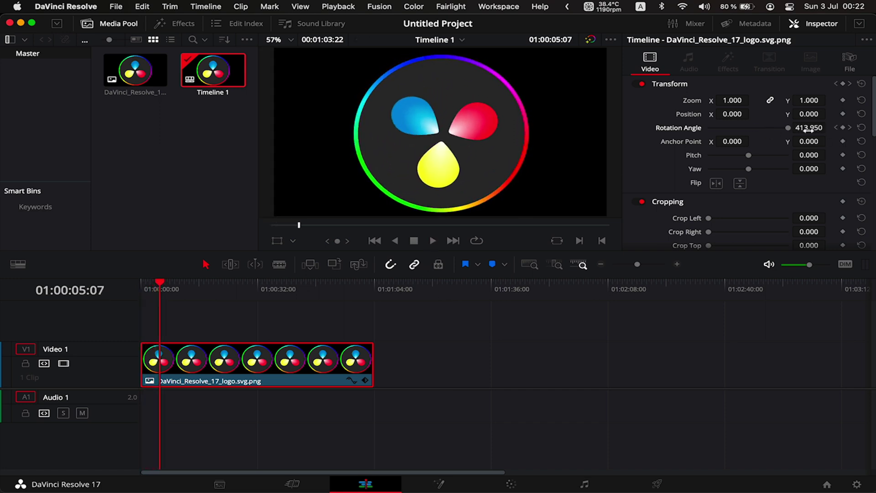
{"action": "key", "text": "End"}
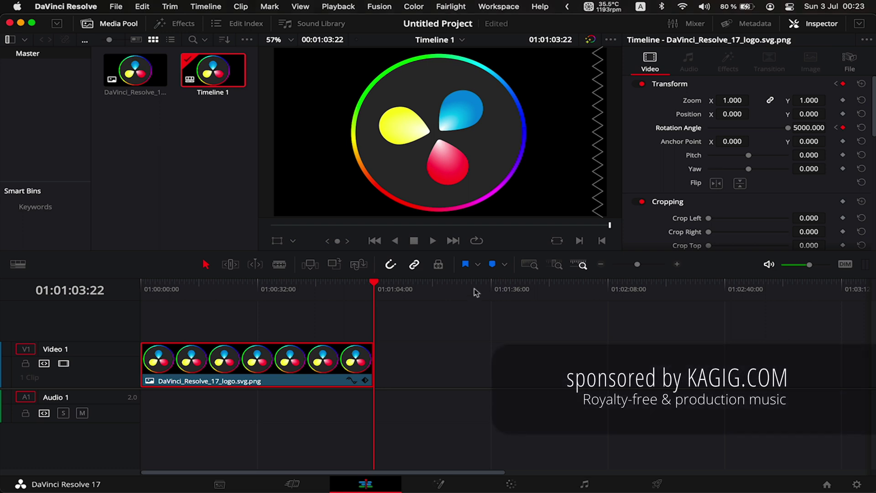
{"action": "key", "text": "Left"}
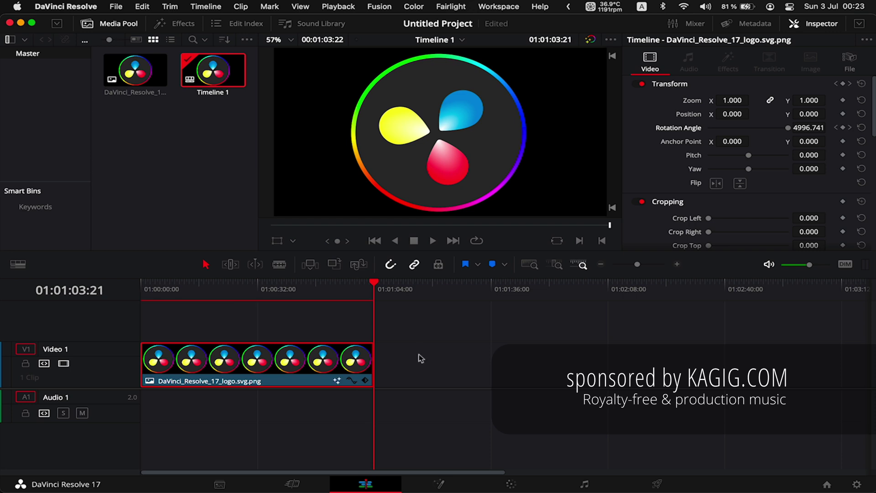
In Fusion, move MediaOut1 nearer MediaIn1, insert a Transform node between them, and set Angle to -57.4
{"action": "left_click", "coordinate": [438, 484]}
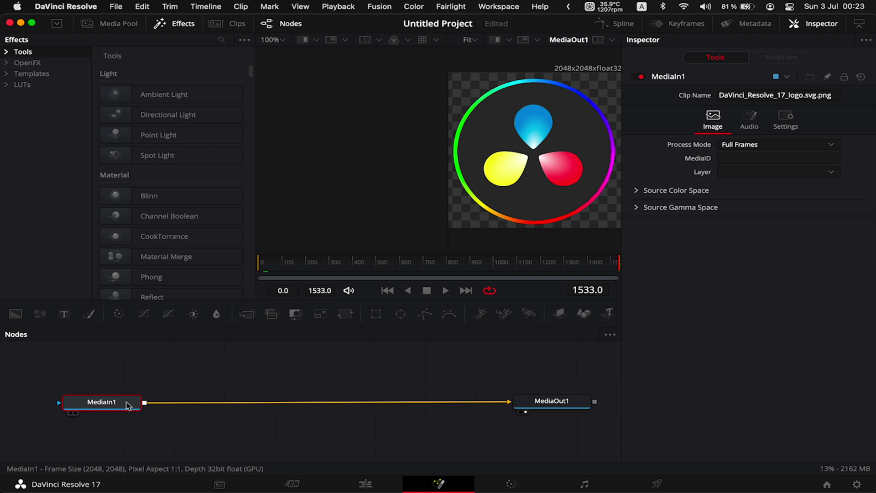
{"action": "mouse_move", "coordinate": [129, 405]}
{"action": "left_mouse_down"}
{"action": "mouse_move", "coordinate": [127, 388]}
{"action": "mouse_move", "coordinate": [127, 404]}
{"action": "left_mouse_up"}
{"action": "left_click_drag", "start_coordinate": [549, 409], "coordinate": [528, 404]}
{"action": "left_click", "coordinate": [528, 404]}
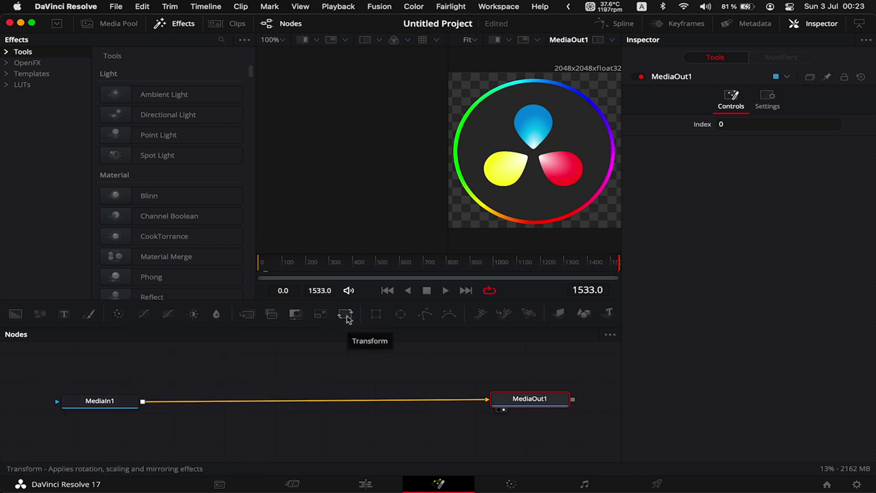
{"action": "left_click_drag", "start_coordinate": [347, 322], "coordinate": [234, 411]}
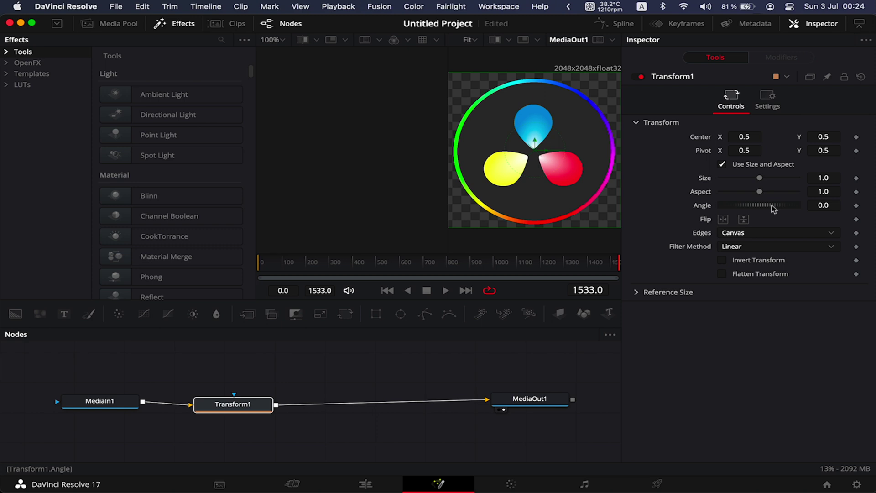
{"action": "mouse_move", "coordinate": [772, 210]}
{"action": "left_mouse_down"}
{"action": "mouse_move", "coordinate": [739, 210]}
{"action": "mouse_move", "coordinate": [761, 210]}
{"action": "left_mouse_up"}
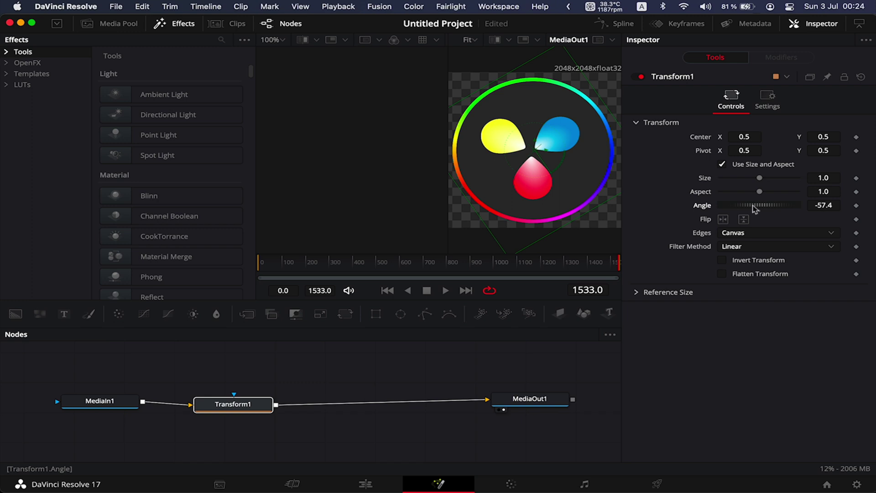
Give Transform1's Angle the expression 'time', then open and cancel Project Settings
{"action": "right_click", "coordinate": [754, 209]}
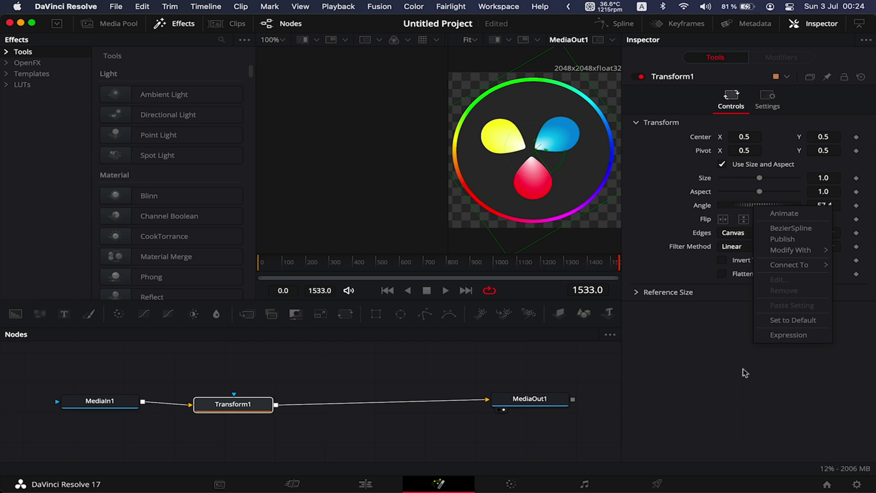
{"action": "left_click", "coordinate": [782, 335]}
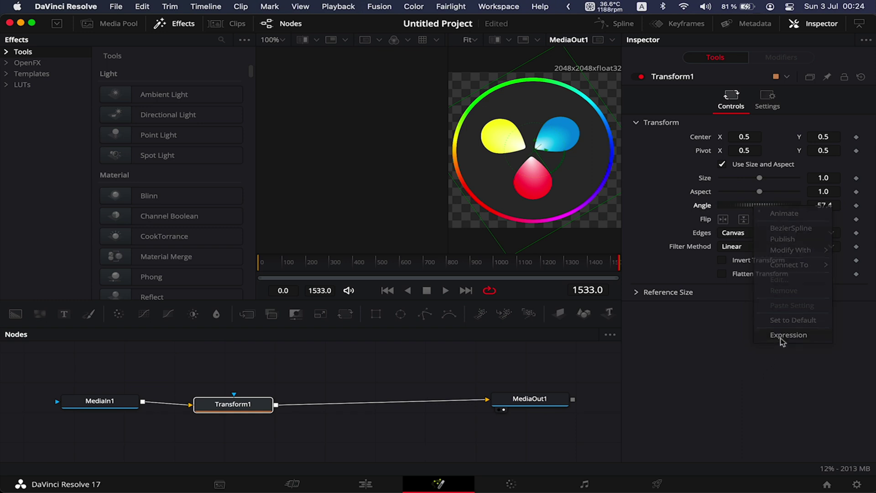
{"action": "left_click", "coordinate": [742, 220]}
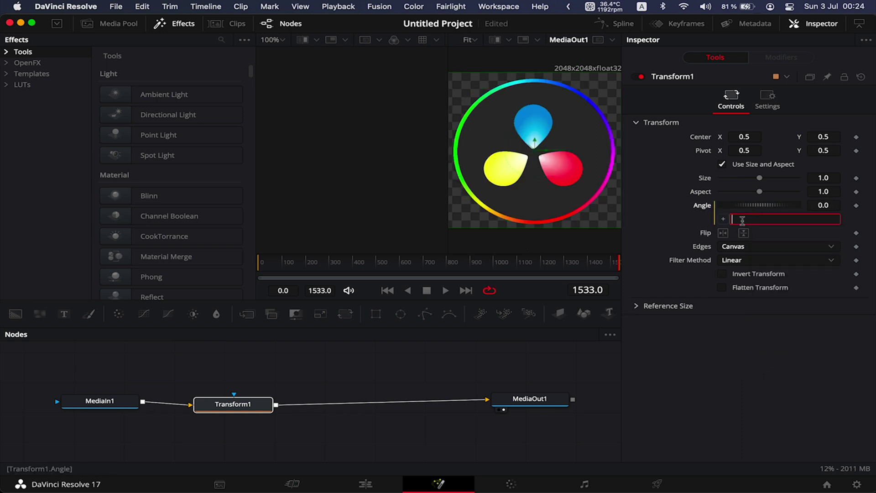
{"action": "key", "text": "Return"}
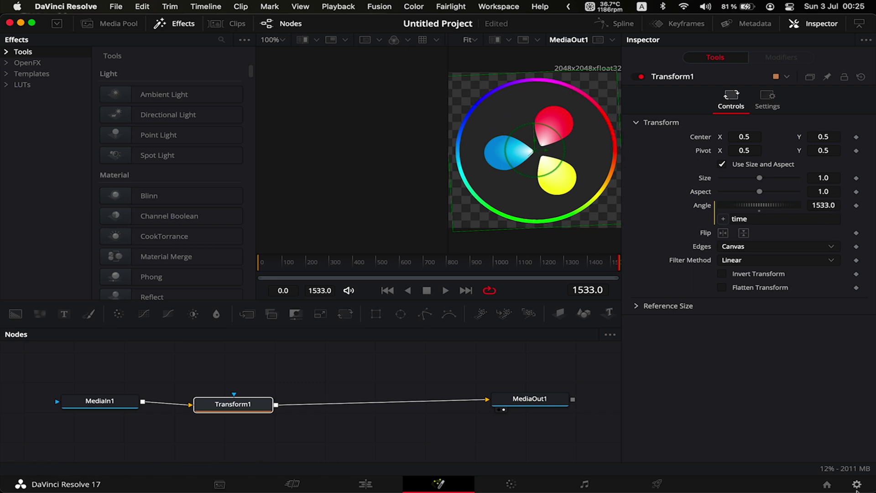
{"action": "left_click", "coordinate": [857, 485]}
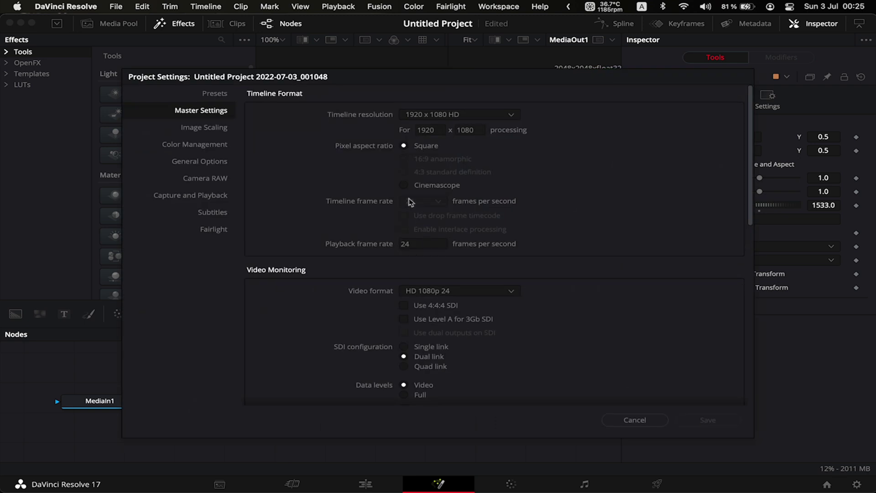
{"action": "left_click", "coordinate": [635, 422]}
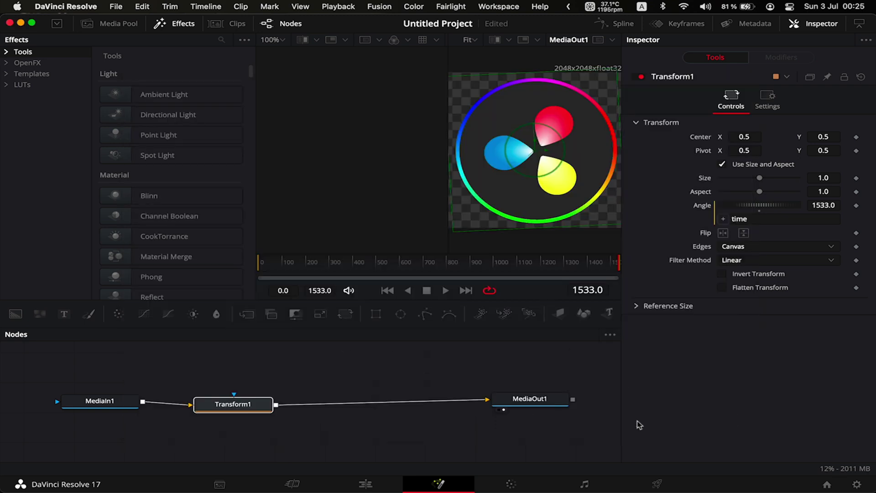
Play the spinning logo in the Fusion viewer, then stop and edit the Angle expression to time*2
{"action": "left_click", "coordinate": [446, 291]}
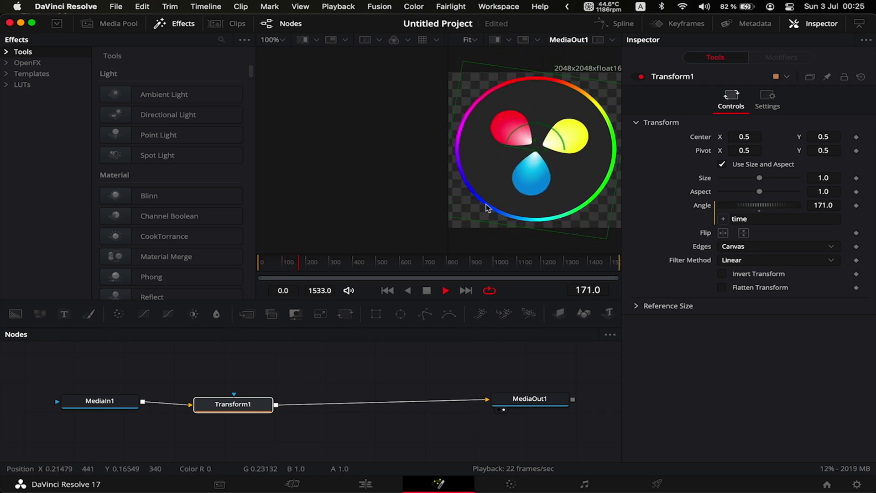
{"action": "left_click", "coordinate": [755, 219]}
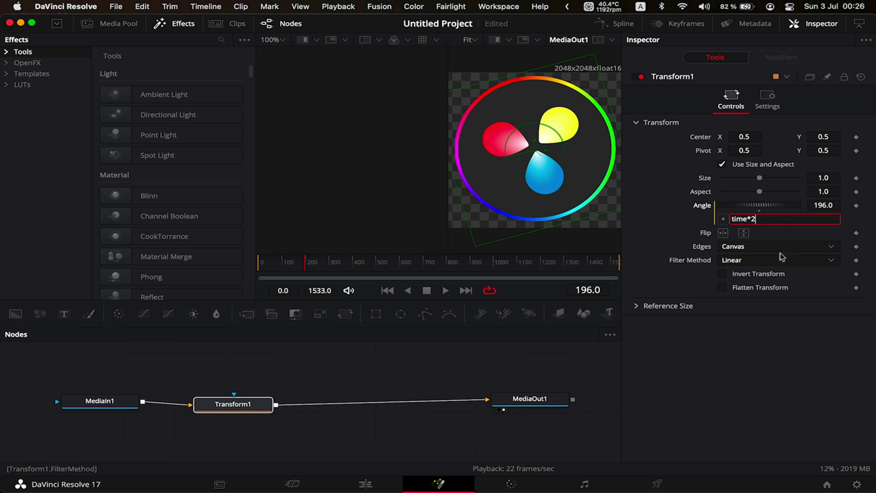
Confirm the time*2 Angle expression and briefly play back the faster spin
{"action": "left_click", "coordinate": [770, 352]}
{"action": "key", "text": "space"}
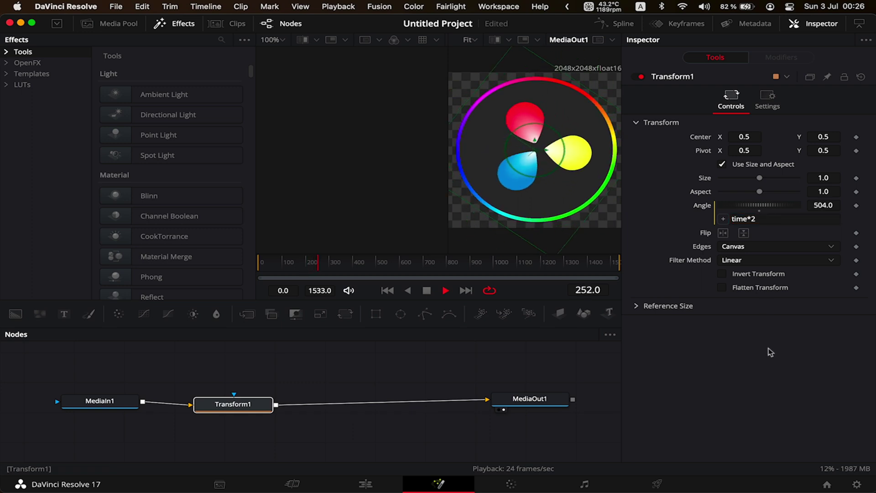
{"action": "key", "text": "space"}
Change the Angle expression to time/2, then to time/-2 to reverse the spin
{"action": "left_click", "coordinate": [749, 219]}
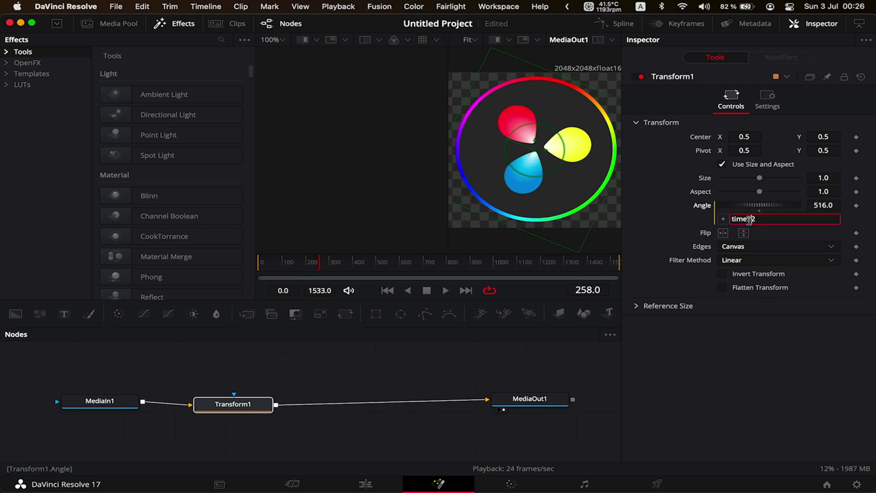
{"action": "key", "text": "BackSpace"}
{"action": "type", "text": "/"}
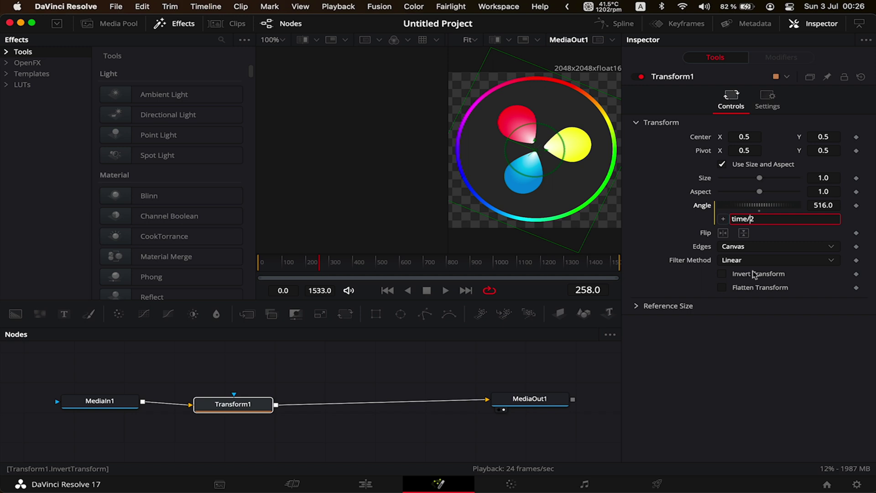
{"action": "key", "text": "Return"}
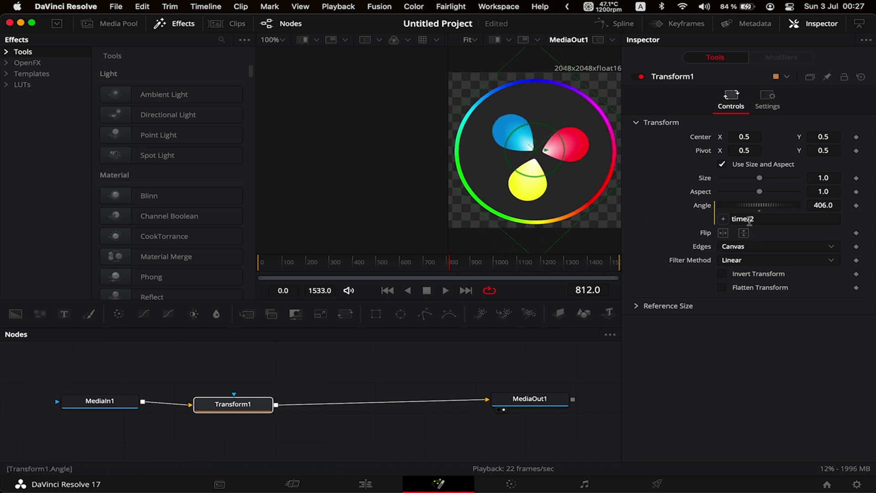
{"action": "left_click", "coordinate": [749, 219]}
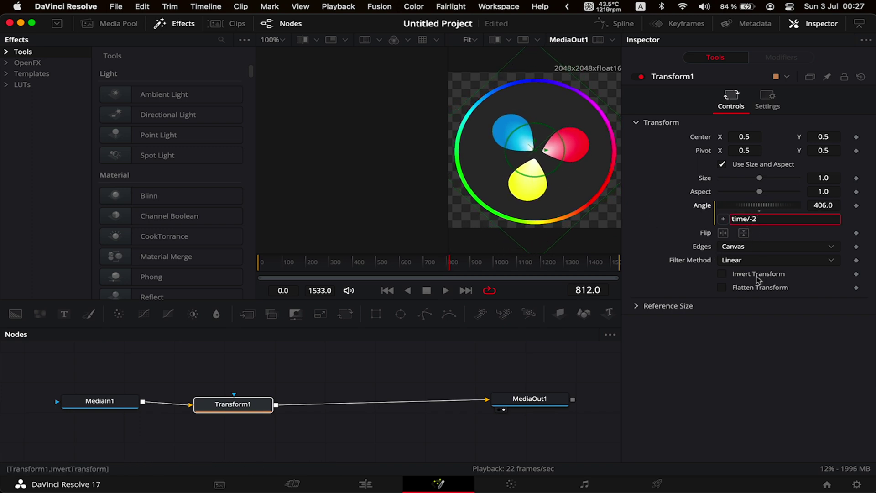
{"action": "key", "text": "Return"}
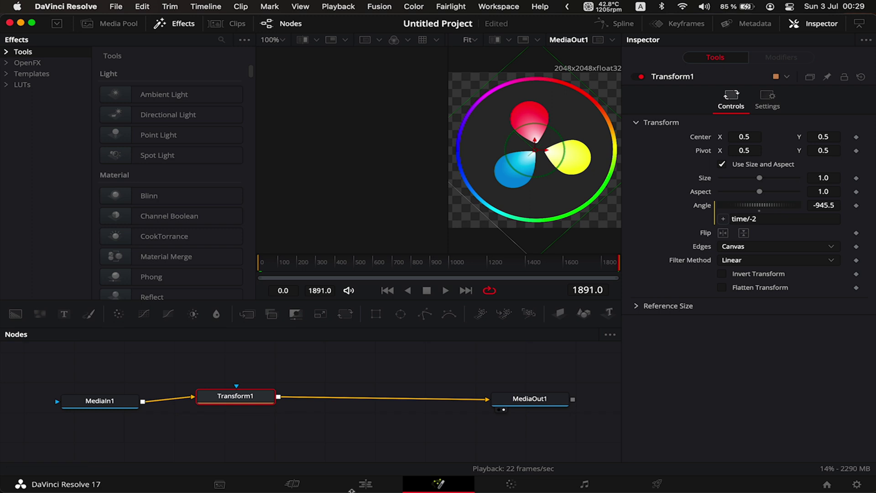
On the Edit page, extend the logo clip to 01:02:08:04 and scrub the playhead to check the rotation
{"action": "left_click", "coordinate": [366, 483]}
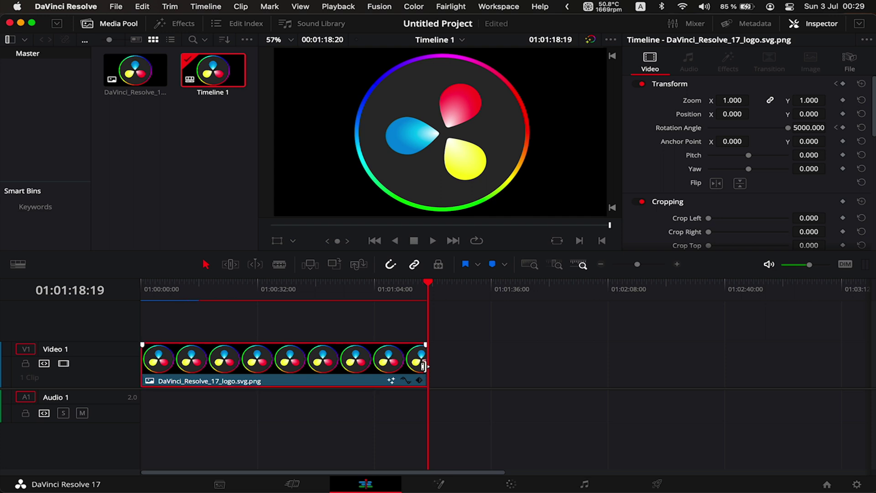
{"action": "left_click_drag", "start_coordinate": [426, 365], "coordinate": [607, 363]}
{"action": "left_click", "coordinate": [538, 288]}
{"action": "mouse_move", "coordinate": [558, 291]}
{"action": "left_mouse_down"}
{"action": "mouse_move", "coordinate": [593, 290]}
{"action": "mouse_move", "coordinate": [364, 299]}
{"action": "mouse_move", "coordinate": [211, 293]}
{"action": "mouse_move", "coordinate": [558, 294]}
{"action": "left_mouse_up"}
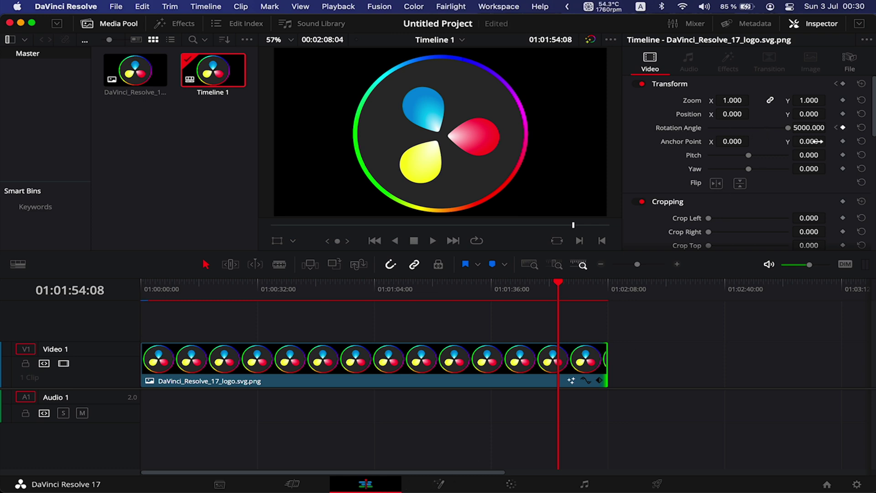
{"action": "left_click", "coordinate": [399, 294]}
{"action": "left_click_drag", "start_coordinate": [399, 282], "coordinate": [389, 303]}
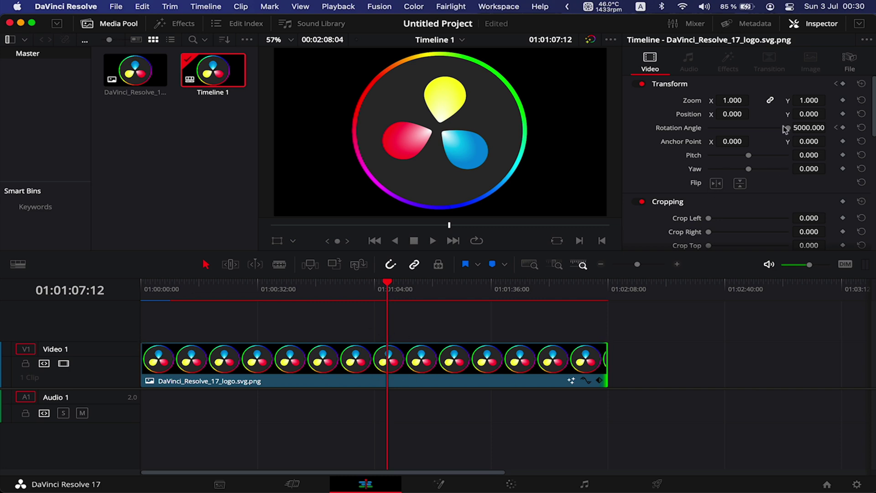
{"action": "left_click_drag", "start_coordinate": [387, 287], "coordinate": [605, 294]}
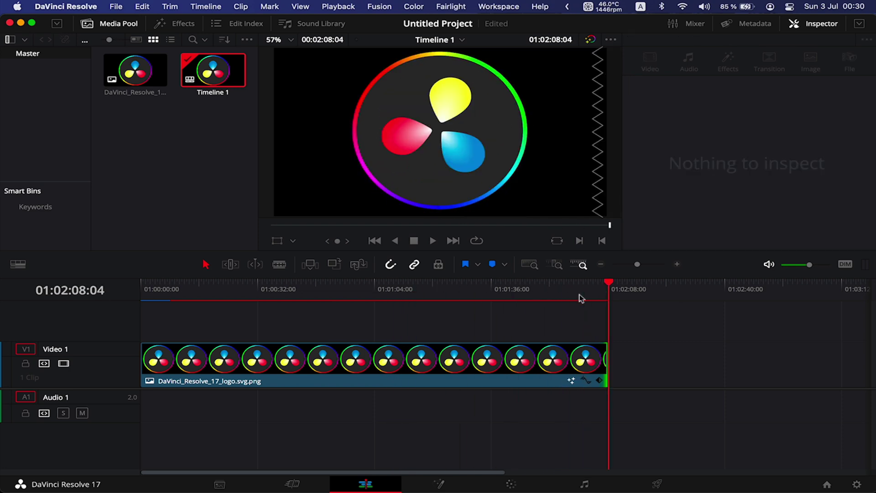
Select the lengthened logo clip and nudge the Transform1 node down in the Fusion graph
{"action": "left_click_drag", "start_coordinate": [609, 360], "coordinate": [590, 364]}
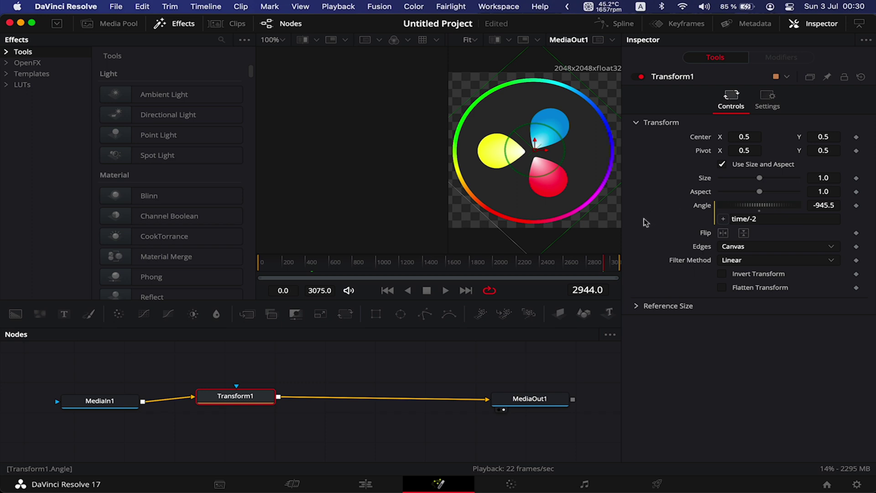
{"action": "left_click_drag", "start_coordinate": [247, 397], "coordinate": [248, 404]}
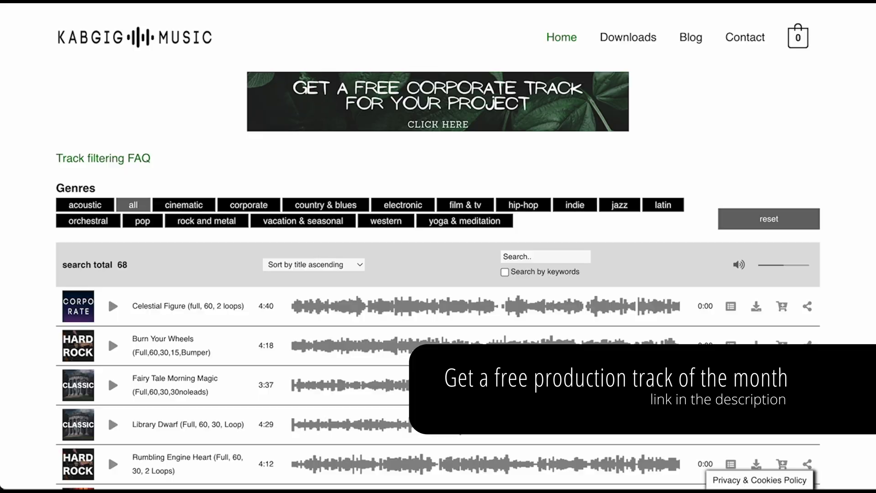
{"action": "scroll", "coordinate": [438, 255], "scroll_direction": "down", "scroll_amount": 5}
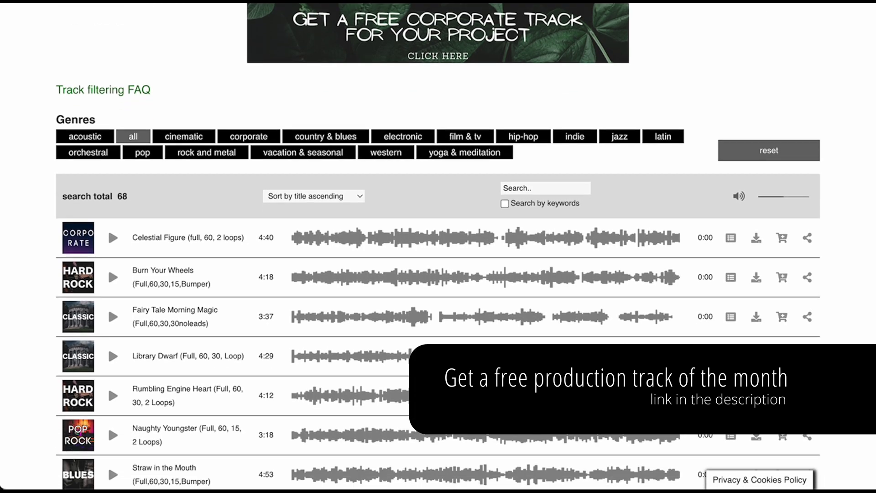
{"action": "scroll", "coordinate": [108, 428], "scroll_direction": "down", "scroll_amount": 6}
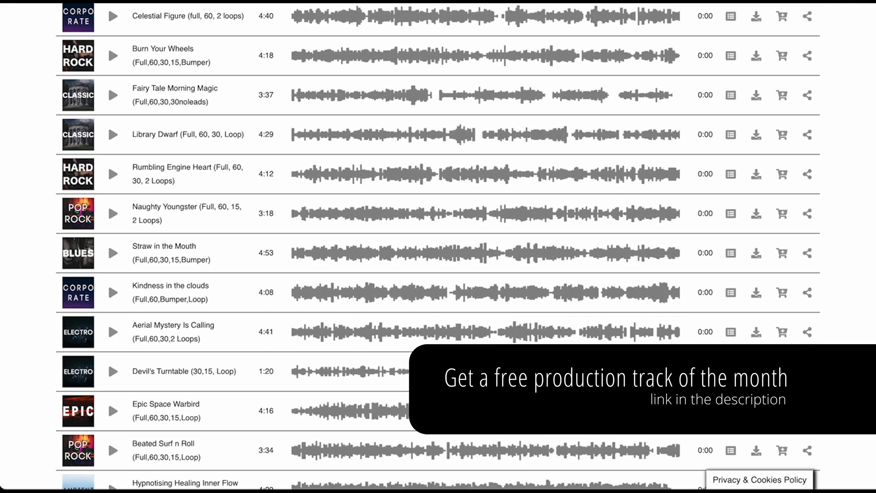
{"action": "scroll", "coordinate": [108, 420], "scroll_direction": "down", "scroll_amount": 6}
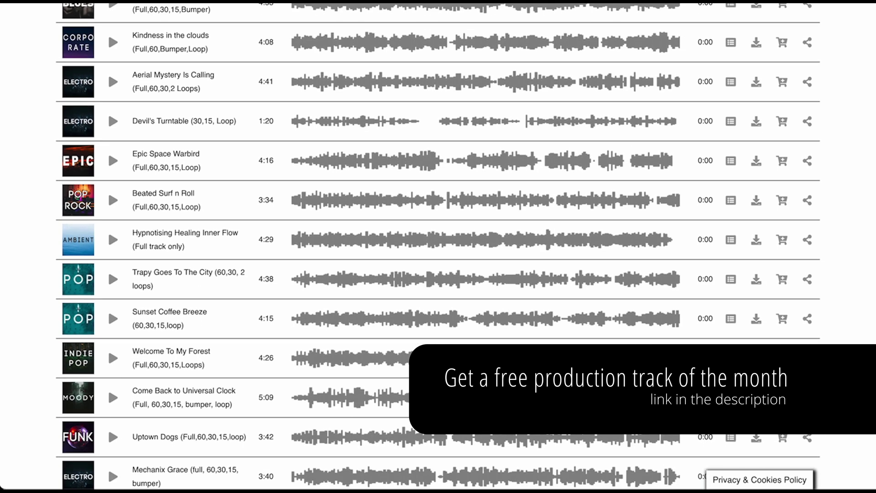
{"action": "scroll", "coordinate": [108, 438], "scroll_direction": "down", "scroll_amount": 5}
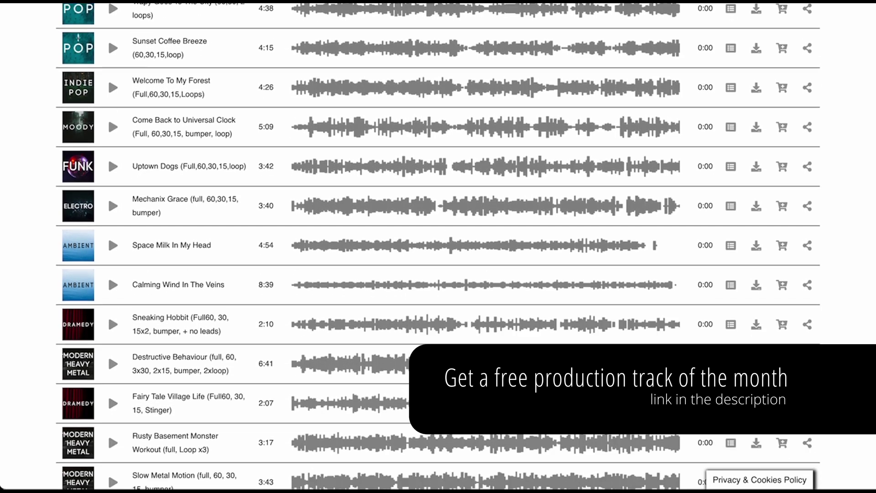